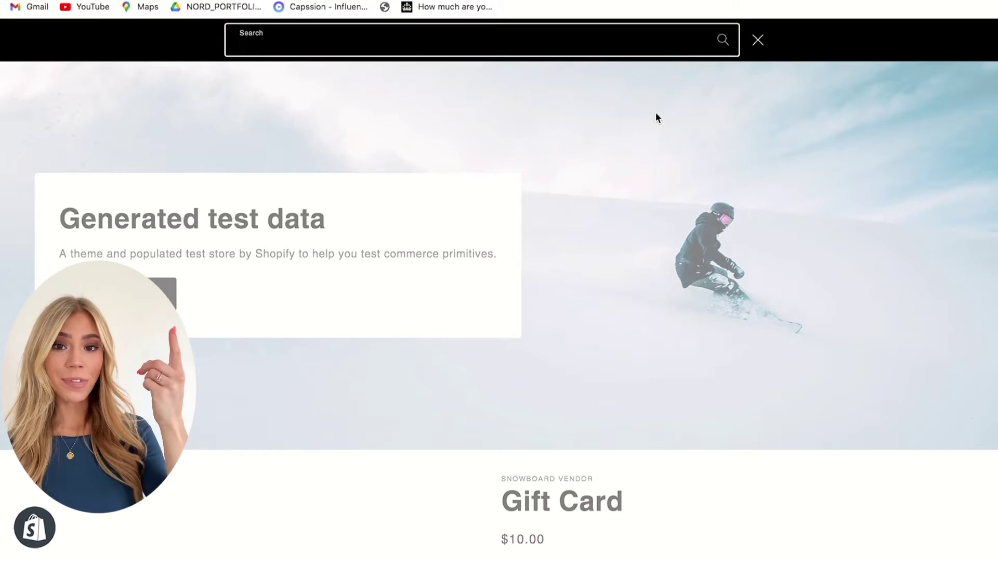
Step: Search the storefront for 'jordan' and open the Jordan Retro 13 product page
type("jordan")
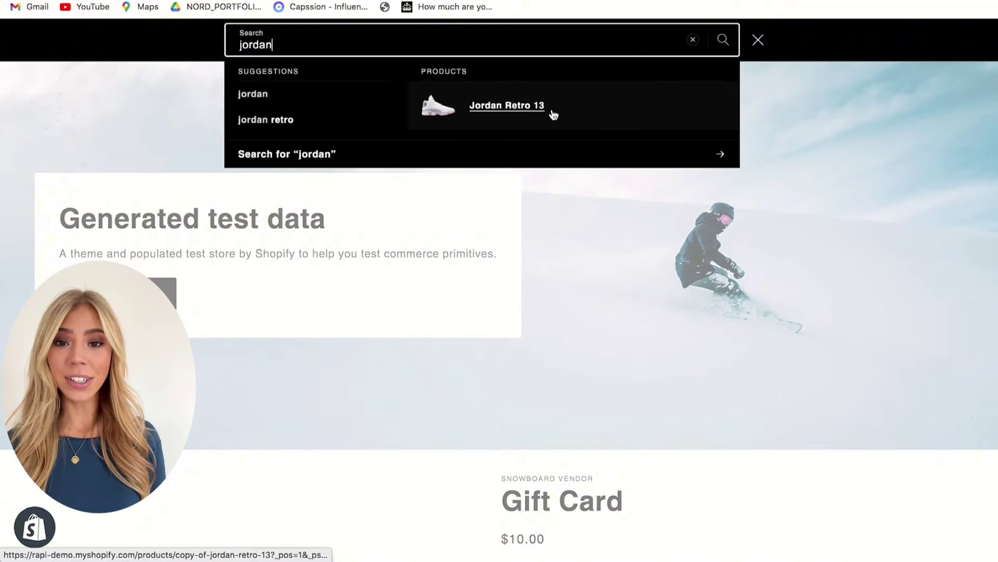
left_click(541, 114)
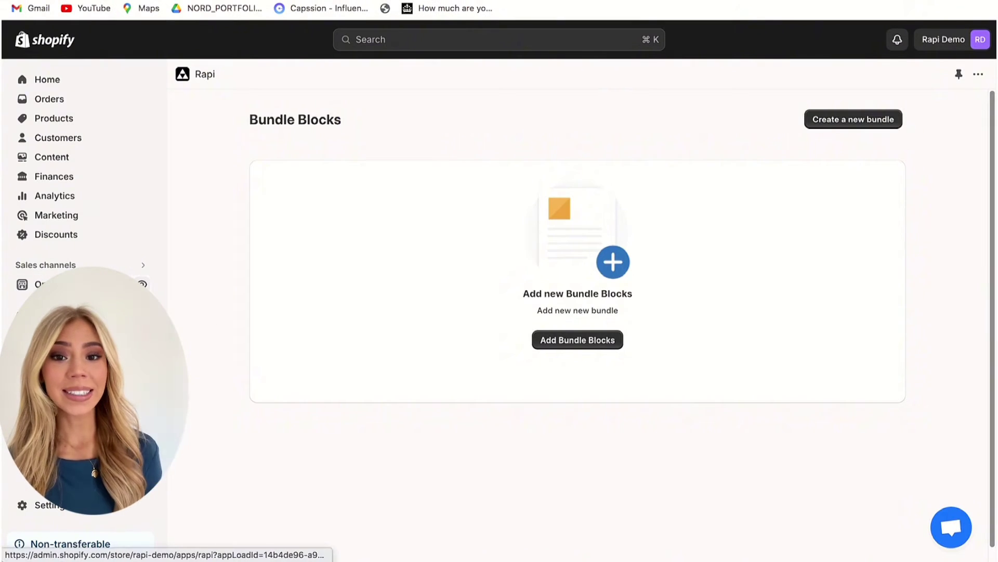
Step: Create a new bundle block named 'Jordan Bundle'
left_click(588, 339)
left_click(472, 228)
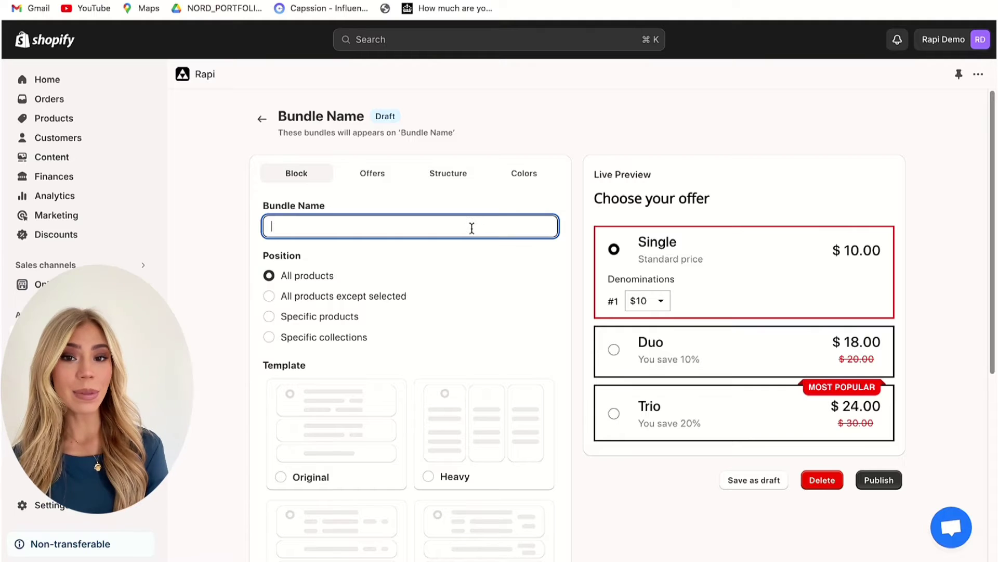
type("Jordan Bundle")
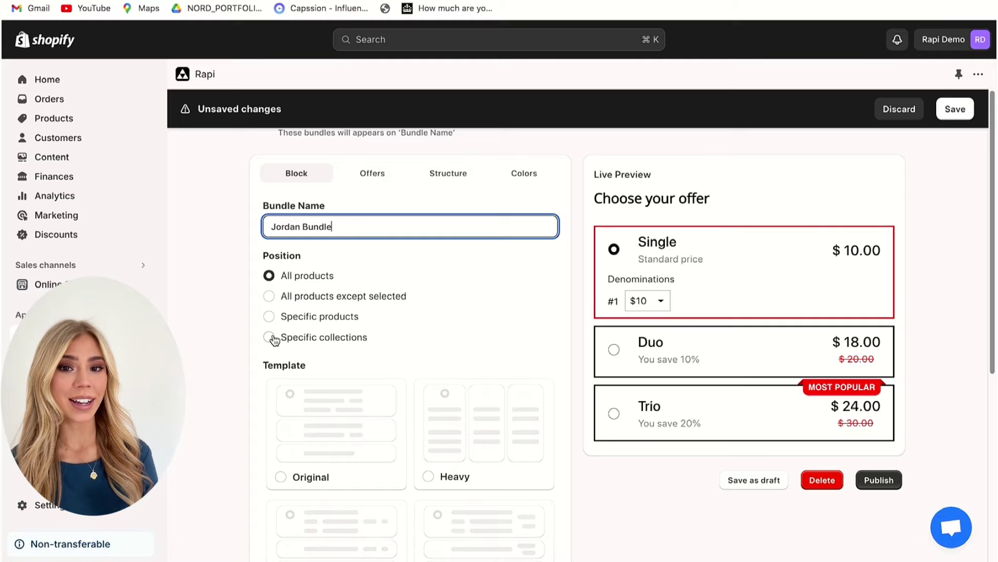
Step: Limit the bundle to the specific product Jordan Retro 13
left_click(269, 316)
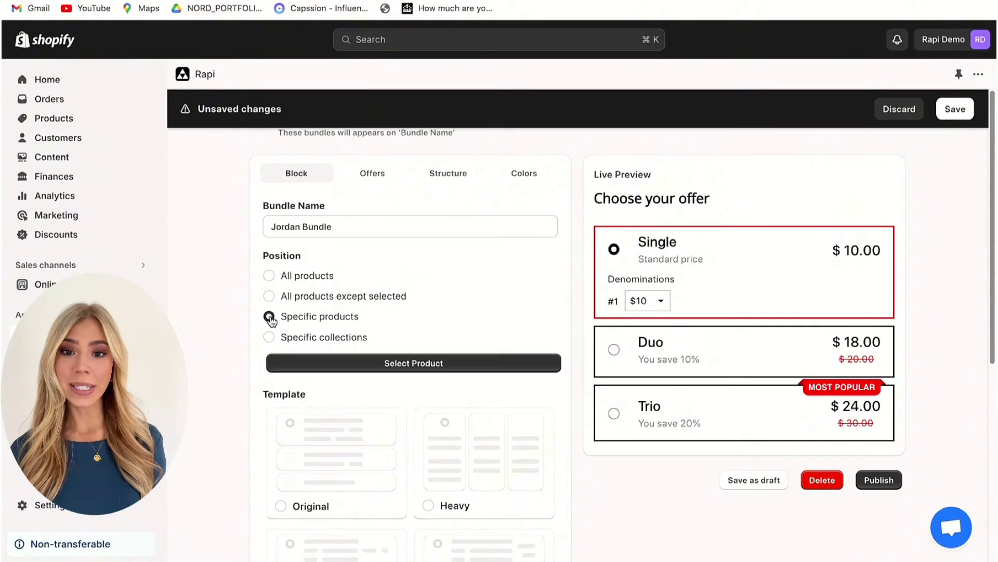
left_click(386, 361)
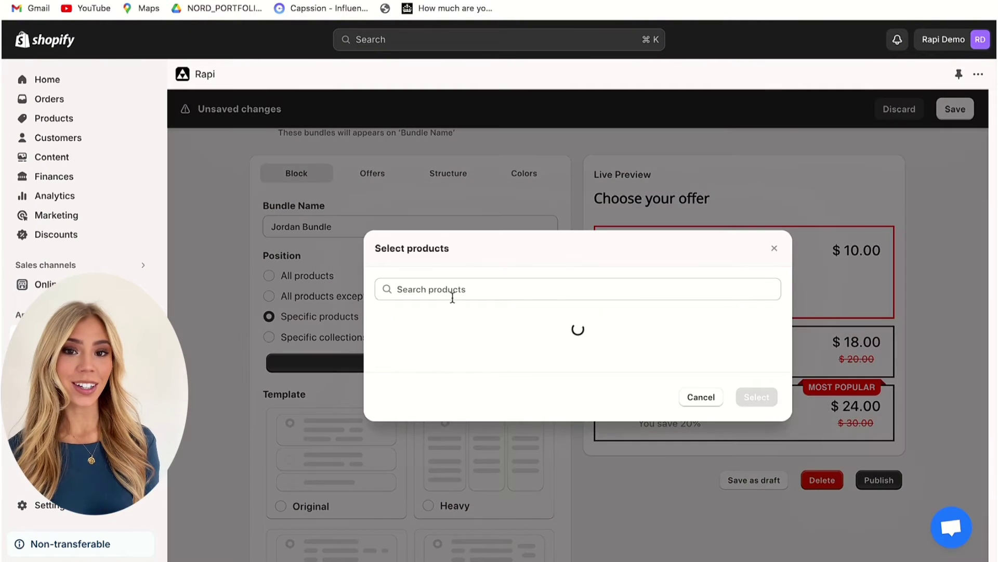
left_click(475, 169)
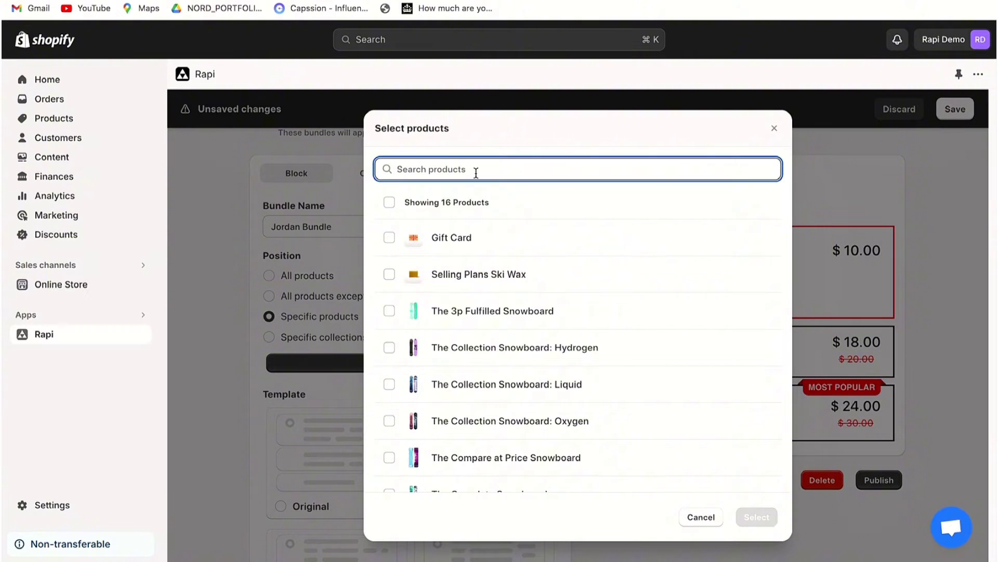
type("jordan")
left_click(538, 354)
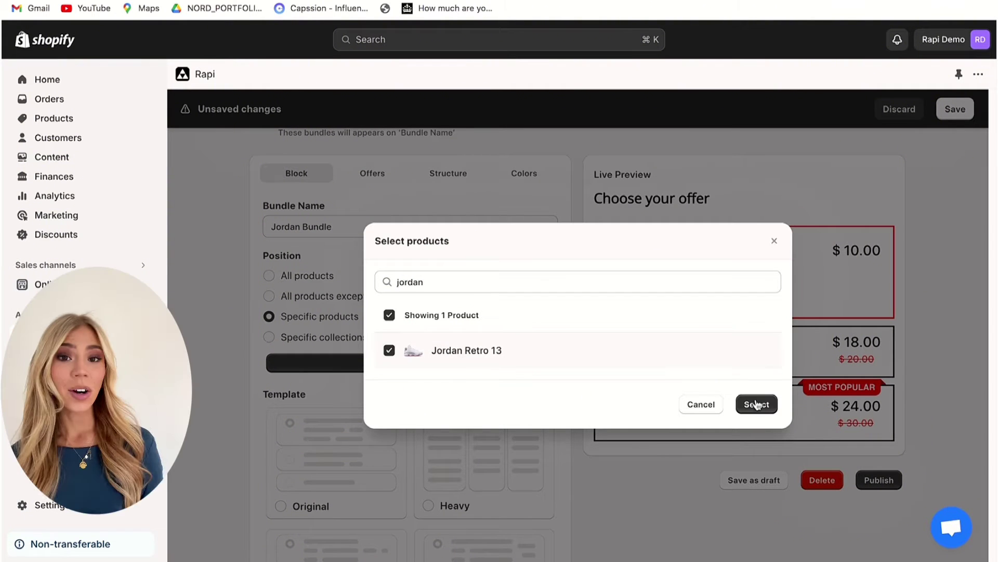
left_click(757, 404)
Step: Compare the Original, Heavy and Light templates and settle on Prestige
scroll(488, 430, "down", 3)
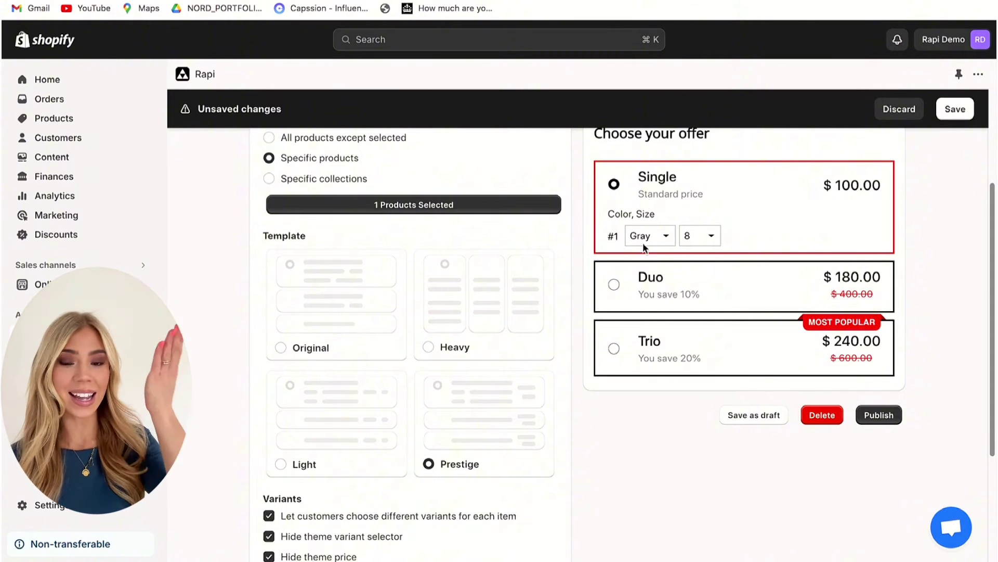
left_click(370, 318)
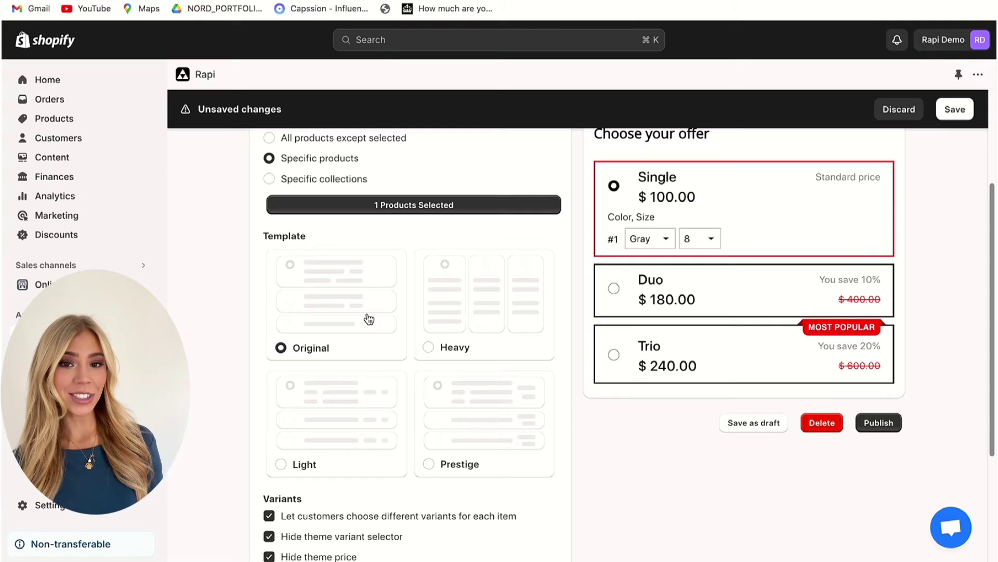
left_click(466, 295)
left_click(343, 424)
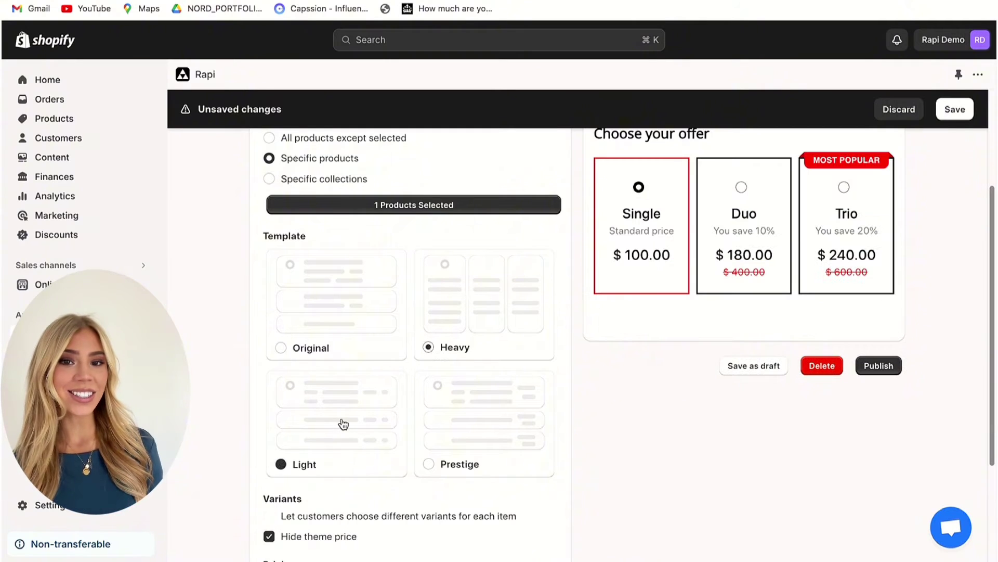
left_click(482, 413)
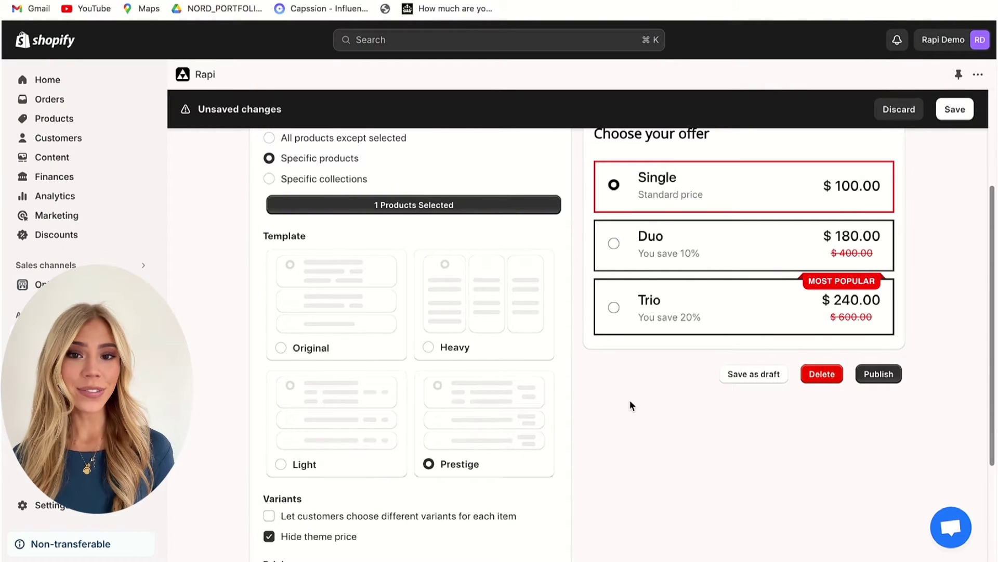
Step: Allow per-item variant choice, previewing Color Gray and Size 8
scroll(630, 400, "down", 3)
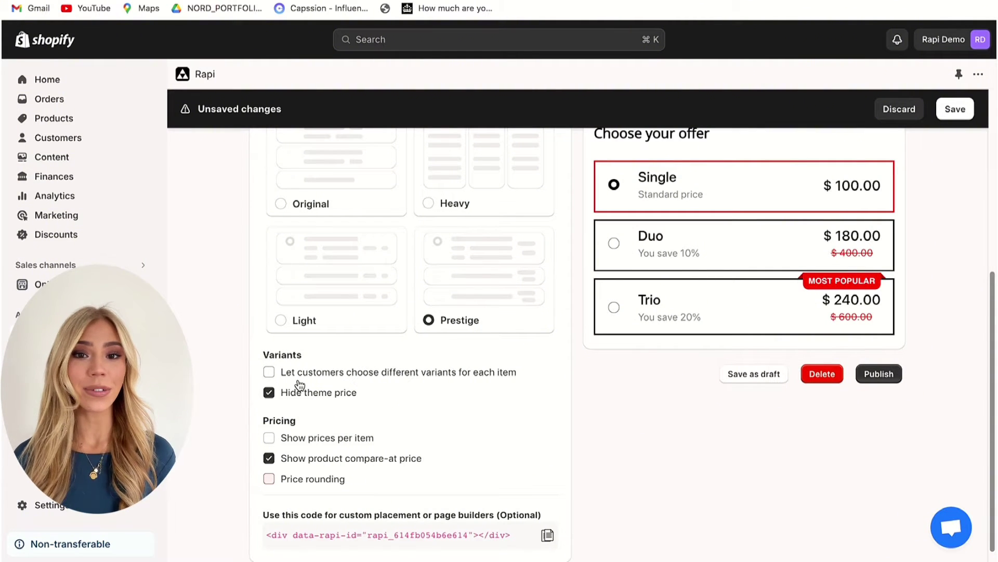
left_click(268, 372)
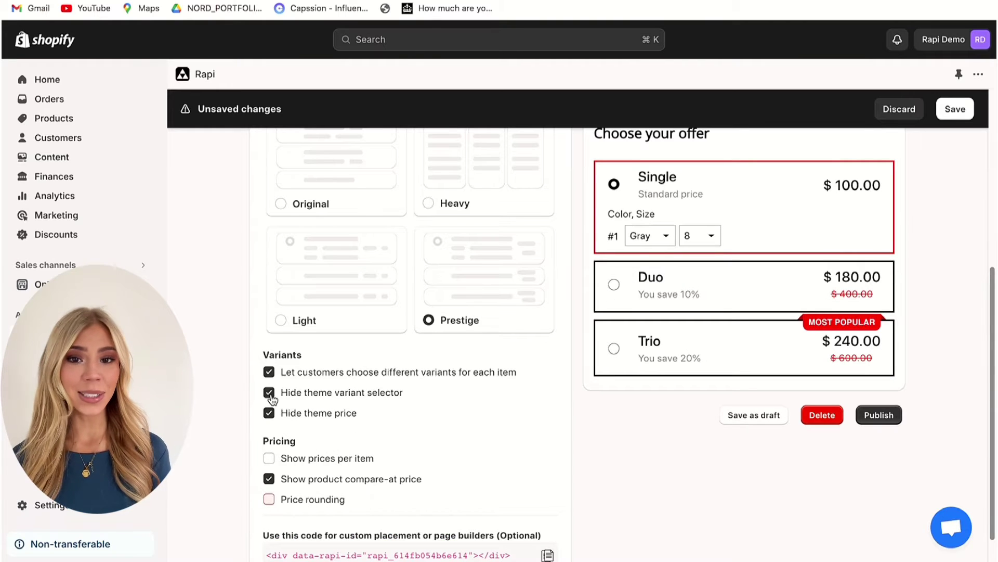
left_click(653, 239)
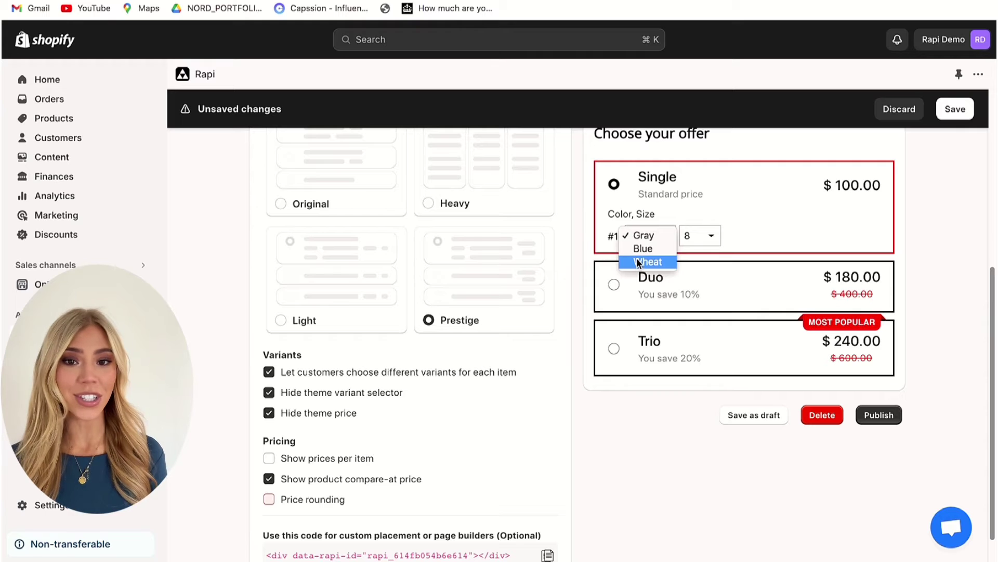
left_click(643, 241)
left_click(691, 240)
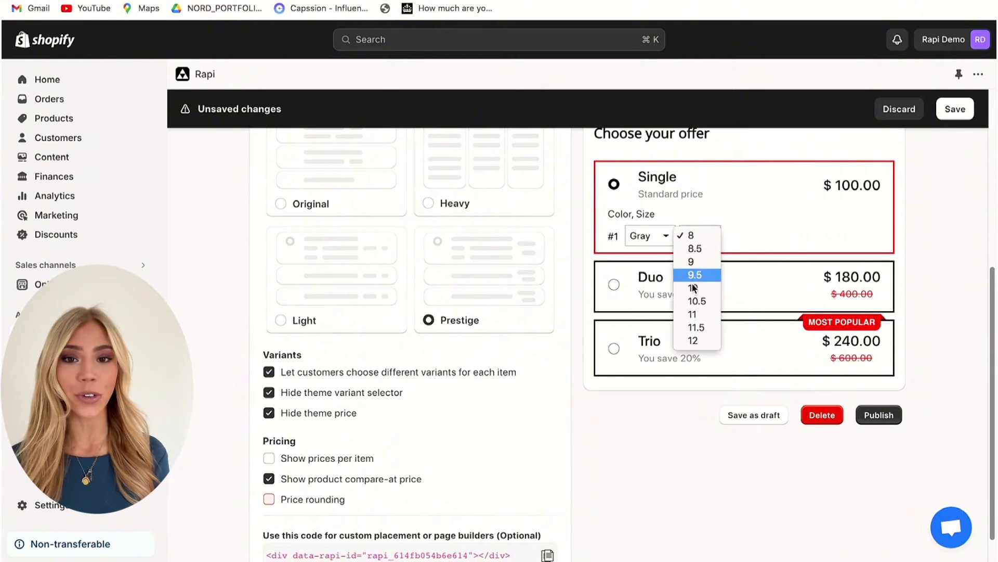
left_click(691, 231)
Step: Toggle 'Show prices per item' on, then back off to keep bundle totals
scroll(414, 423, "down", 2)
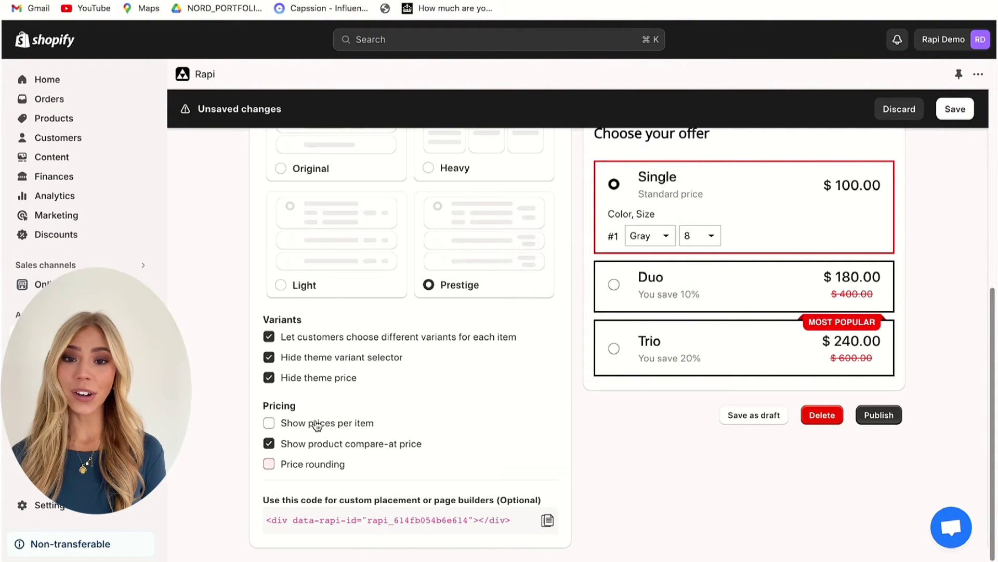
left_click(269, 424)
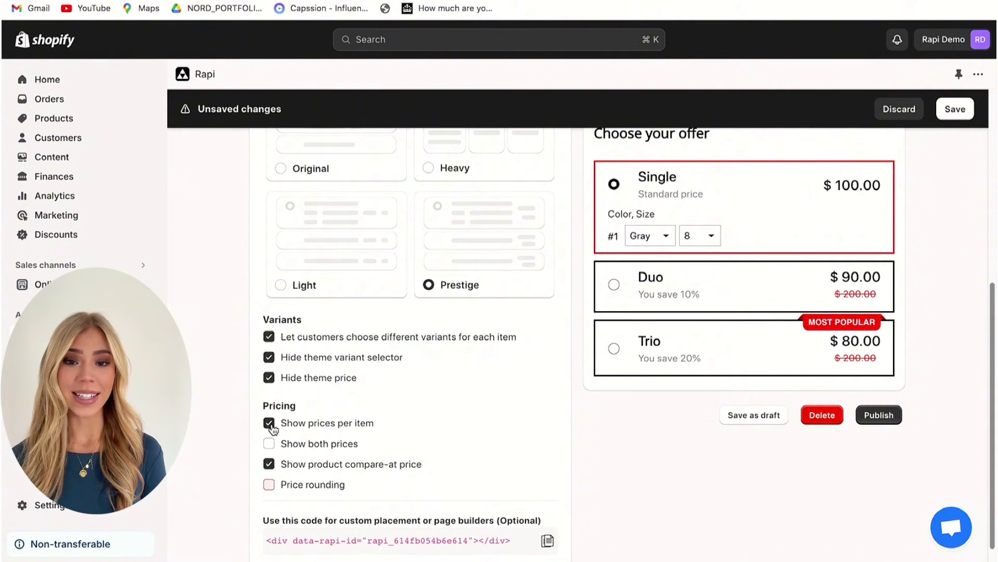
left_click(270, 423)
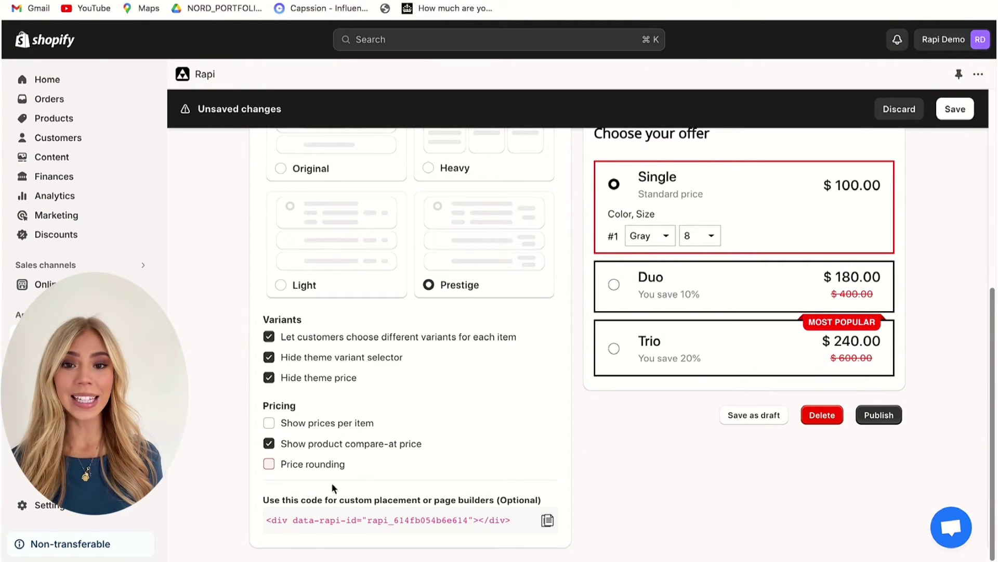
Step: Copy the custom placement embed code snippet
left_click_drag(264, 499, 545, 494)
left_click(545, 495)
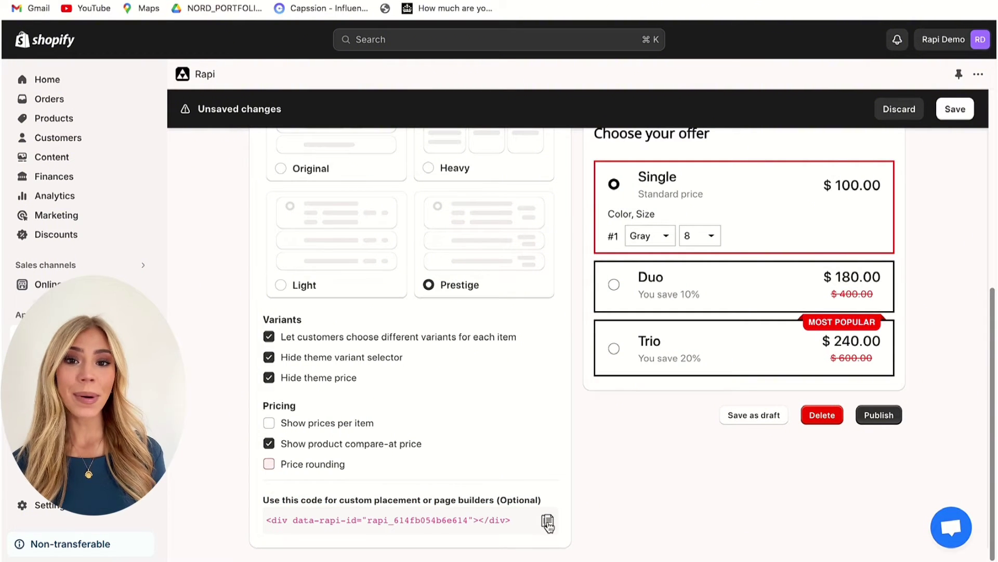
left_click(548, 521)
scroll(524, 489, "down", 1)
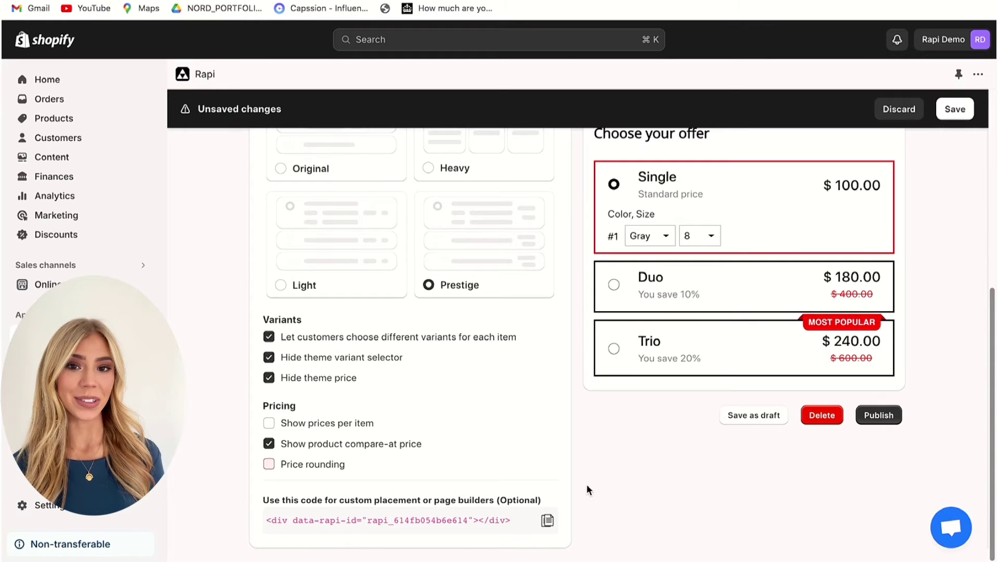
scroll(586, 489, "up", 7)
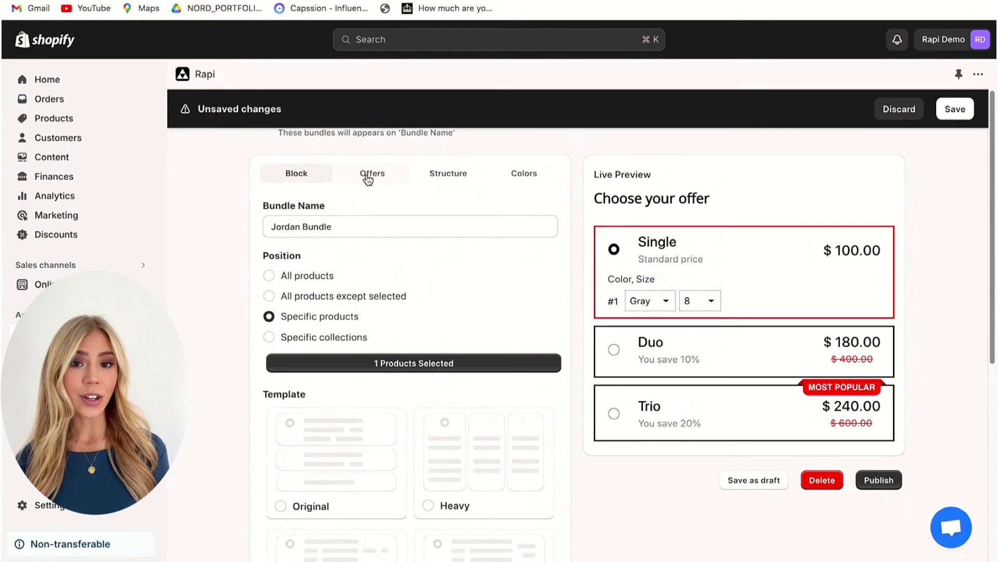
Step: Delete the Trio offer (Offer #3) on the Offers tab
left_click(368, 177)
scroll(378, 325, "down", 3)
scroll(378, 326, "down", 5)
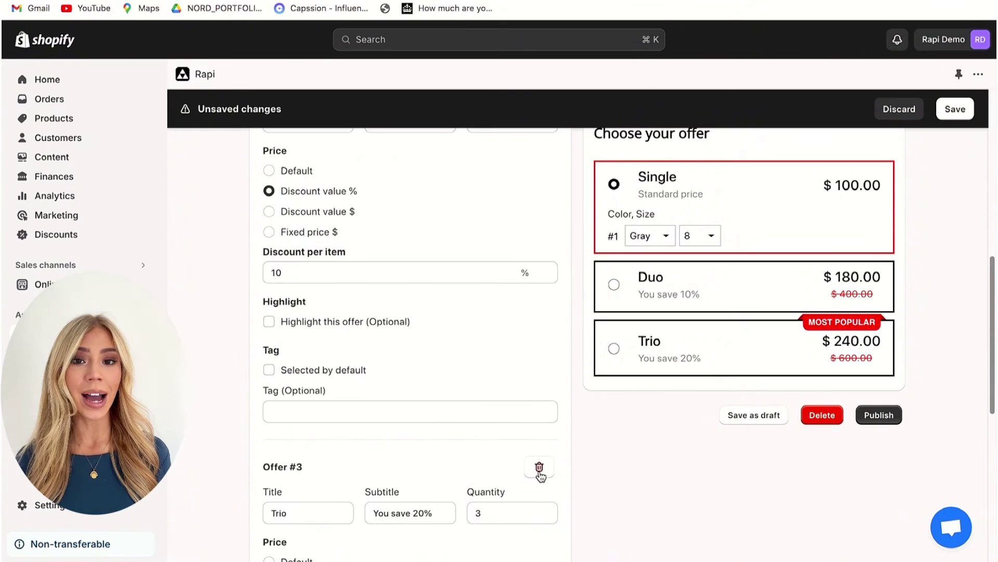
left_click(539, 468)
scroll(494, 367, "up", 6)
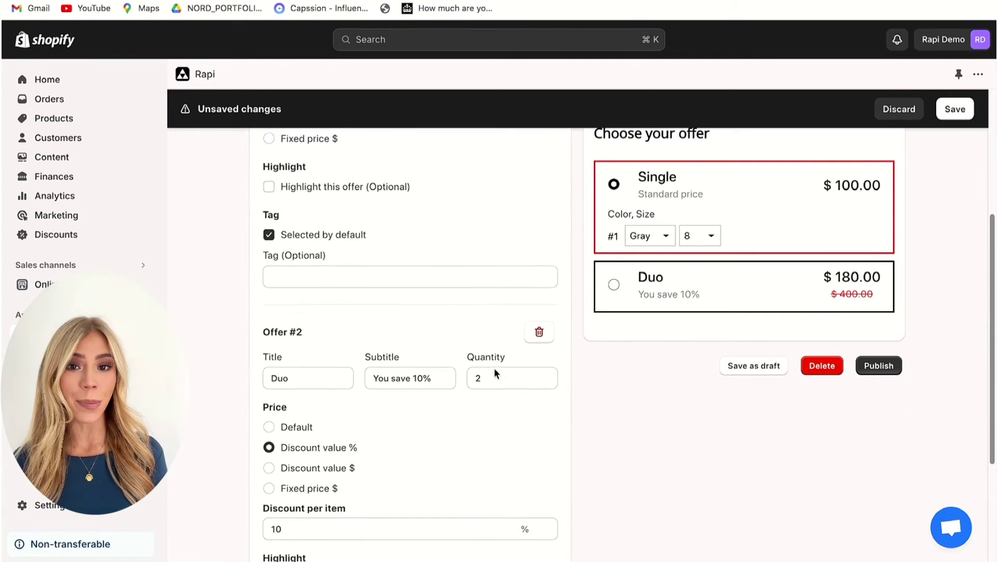
scroll(494, 367, "up", 2)
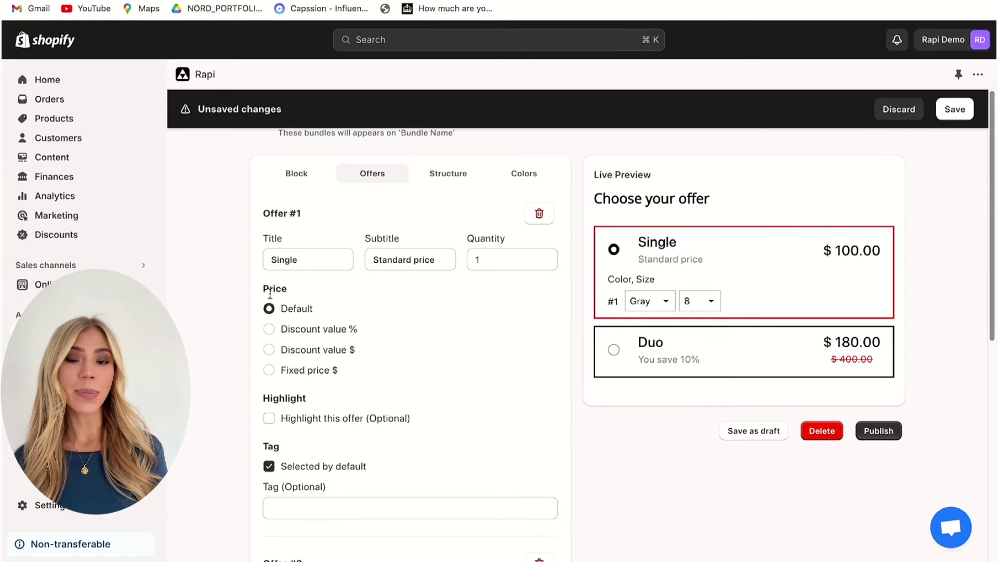
scroll(379, 387, "down", 5)
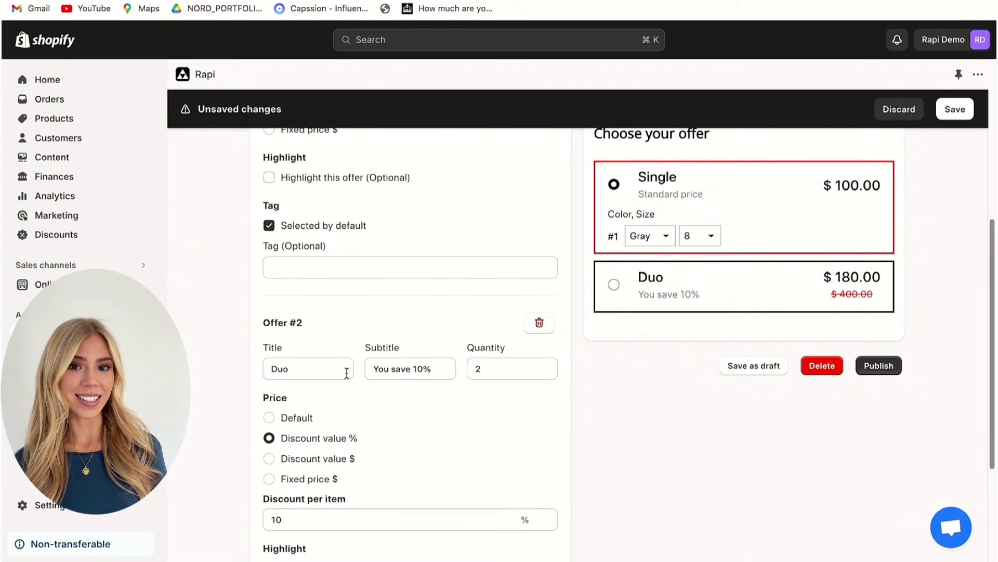
Step: Rename Offer #2 to 'Buy 2 = 1 Free', subtitle 'You save 50%', quantity 3
left_click(334, 370)
key("BackSpace")
key("BackSpace")
key("BackSpace")
type("Buy")
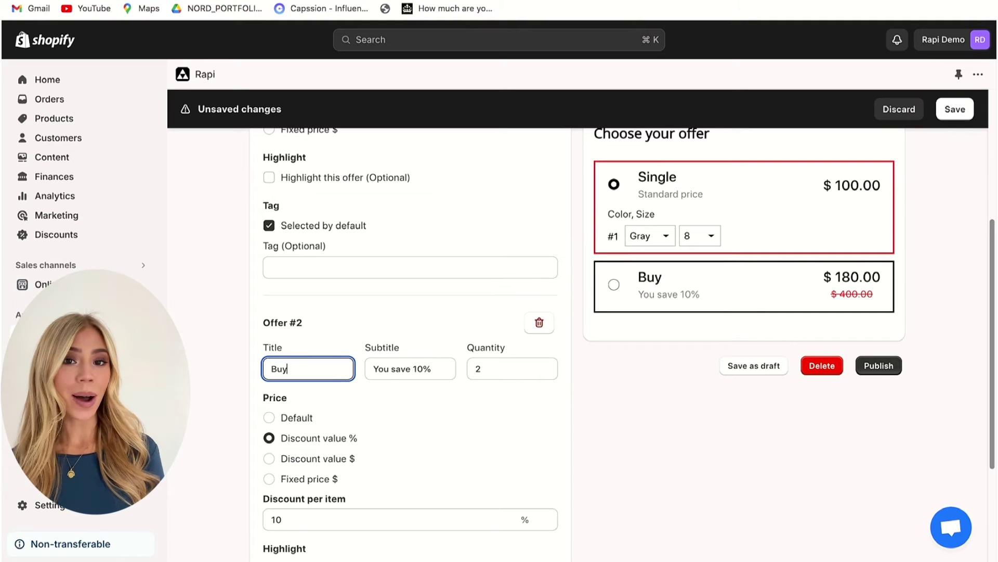
type(" 2 = 1 Free")
left_click(443, 369)
key("BackSpace")
key("BackSpace")
key("BackSpace")
type("50%")
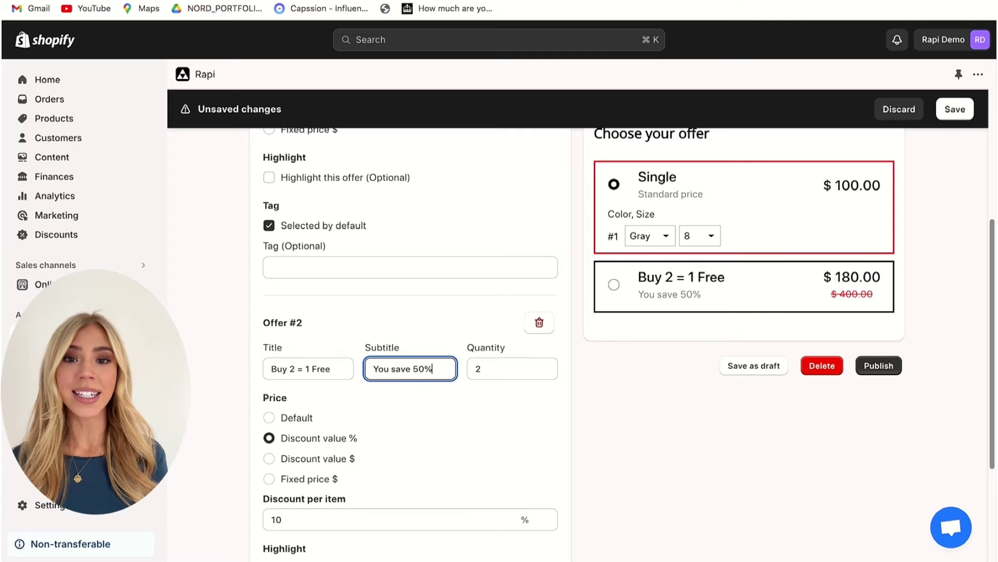
left_click(548, 364)
Step: Give the Buy 2 = 1 Free offer a fixed total price of $200
scroll(477, 438, "down", 1)
scroll(477, 438, "down", 1)
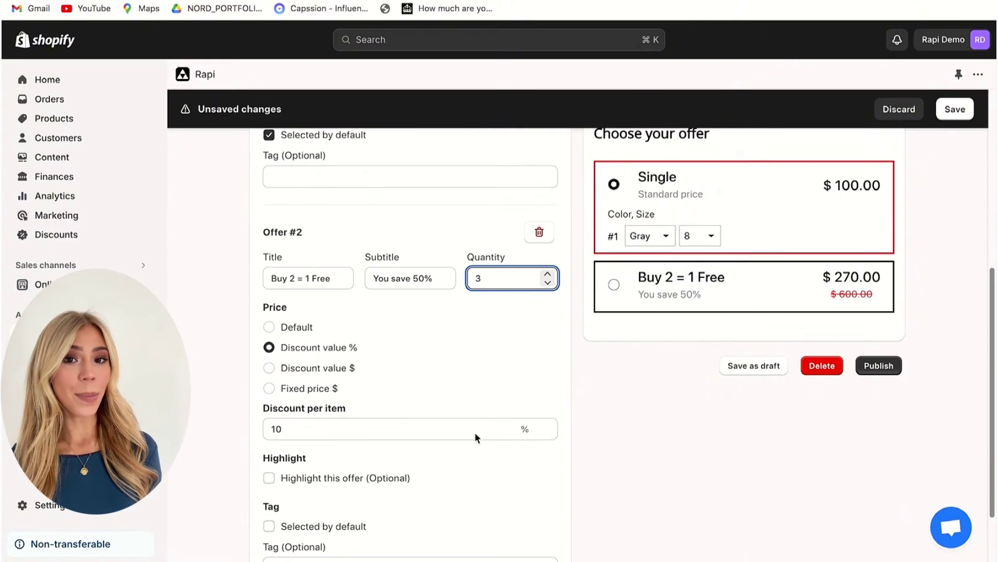
left_click(269, 389)
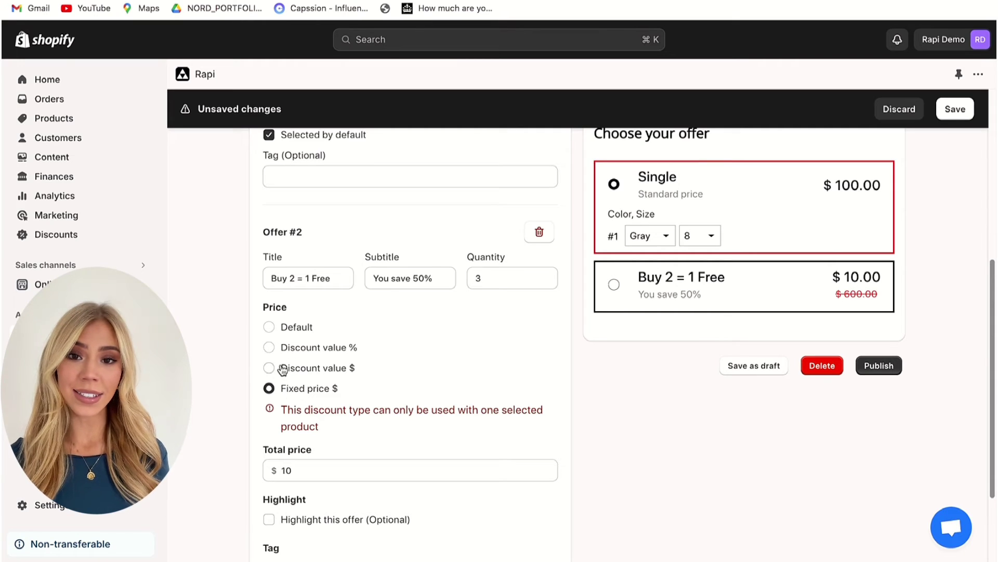
scroll(270, 370, "down", 2)
left_click(297, 374)
key("BackSpace")
key("BackSpace")
type("200")
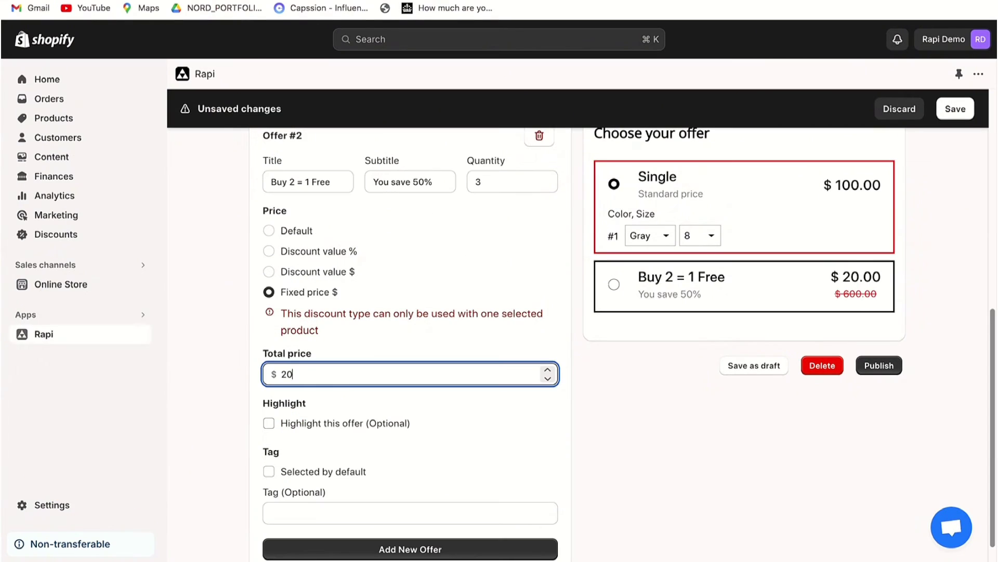
Step: Try the MOST POPULAR highlight badge on the offer, then turn it off
left_click(269, 423)
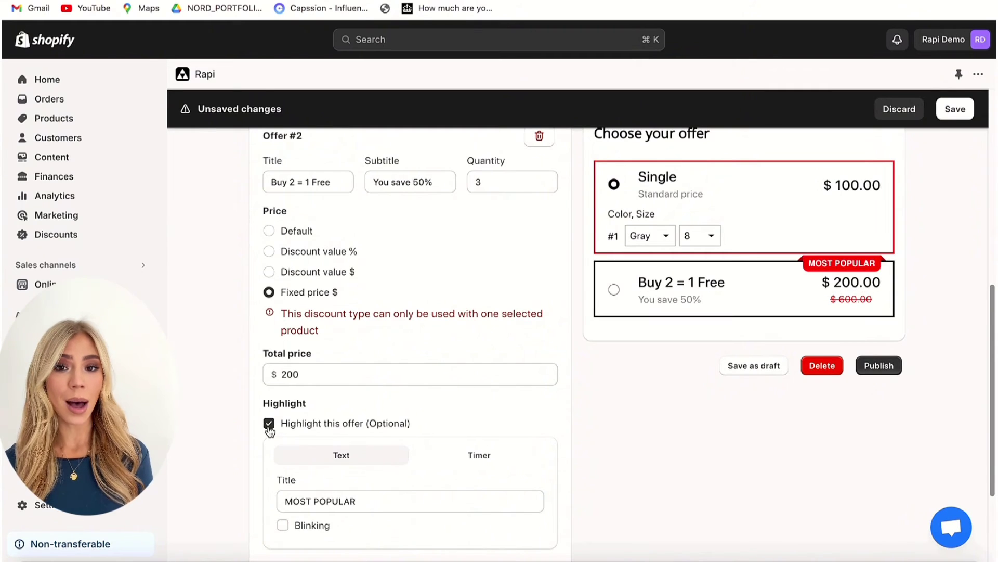
scroll(269, 429, "down", 2)
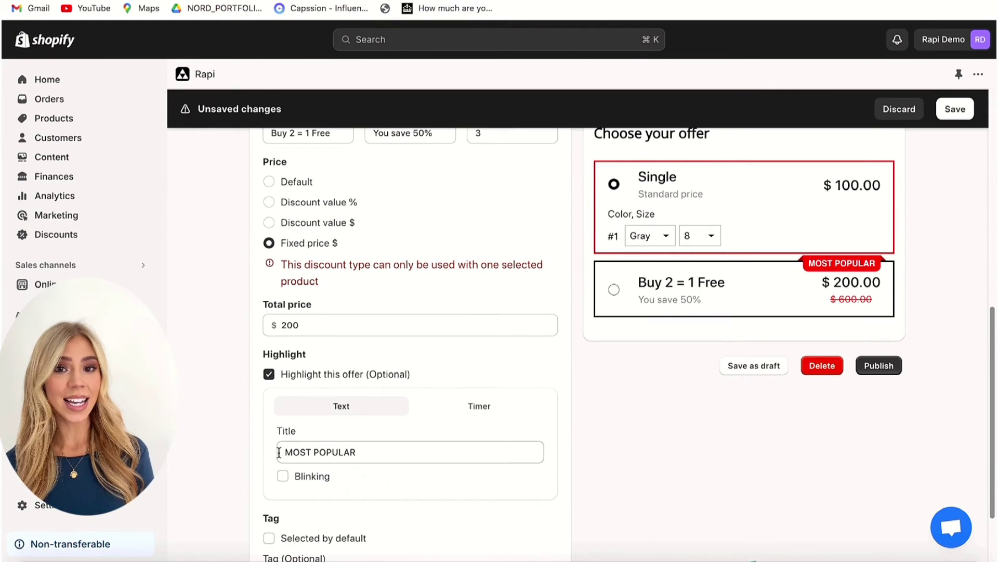
left_click_drag(370, 450, 278, 453)
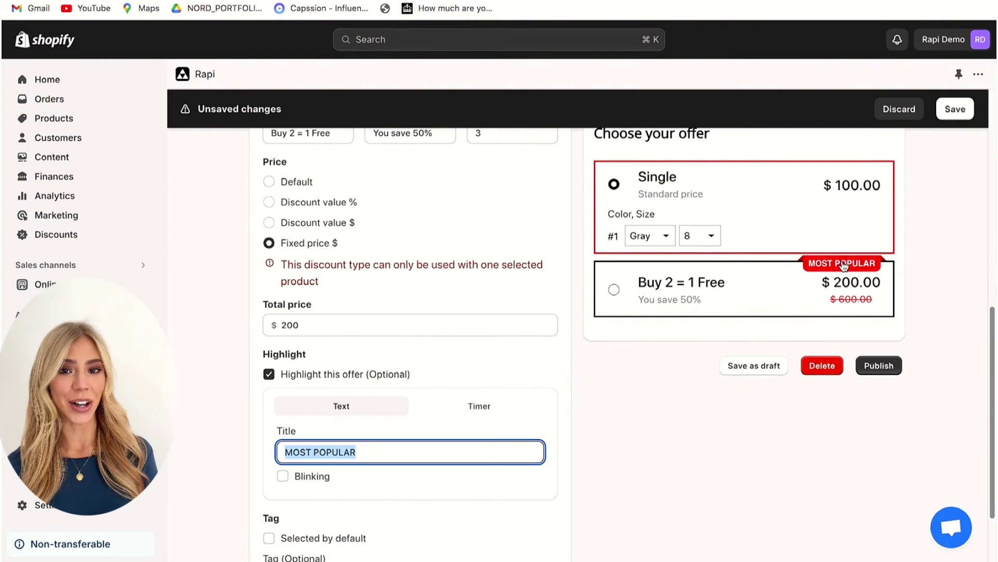
left_click(269, 374)
scroll(384, 502, "up", 5)
scroll(383, 500, "up", 5)
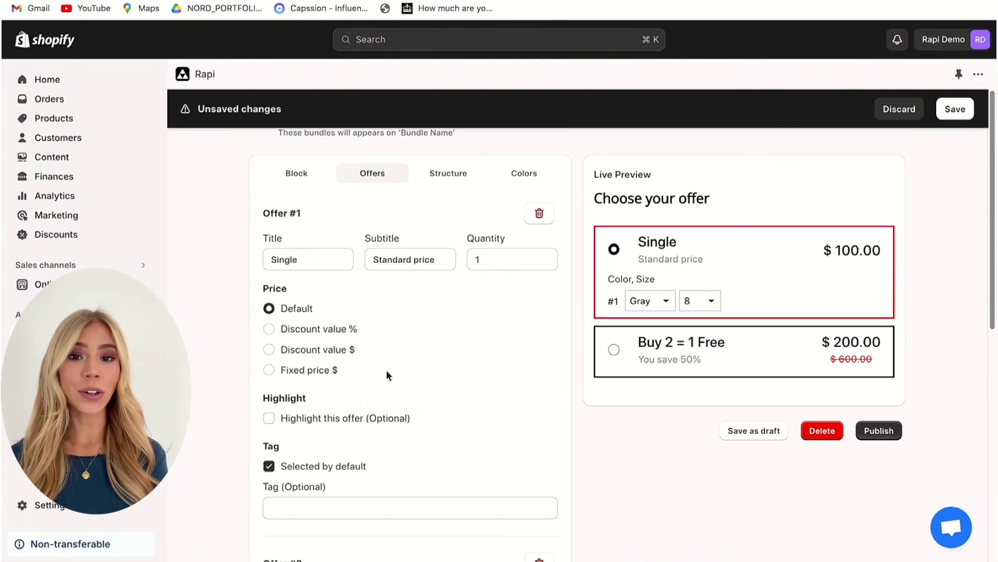
Step: Set the offer card Shape to Rounded with 0 px spacing, then view Colors
left_click(443, 185)
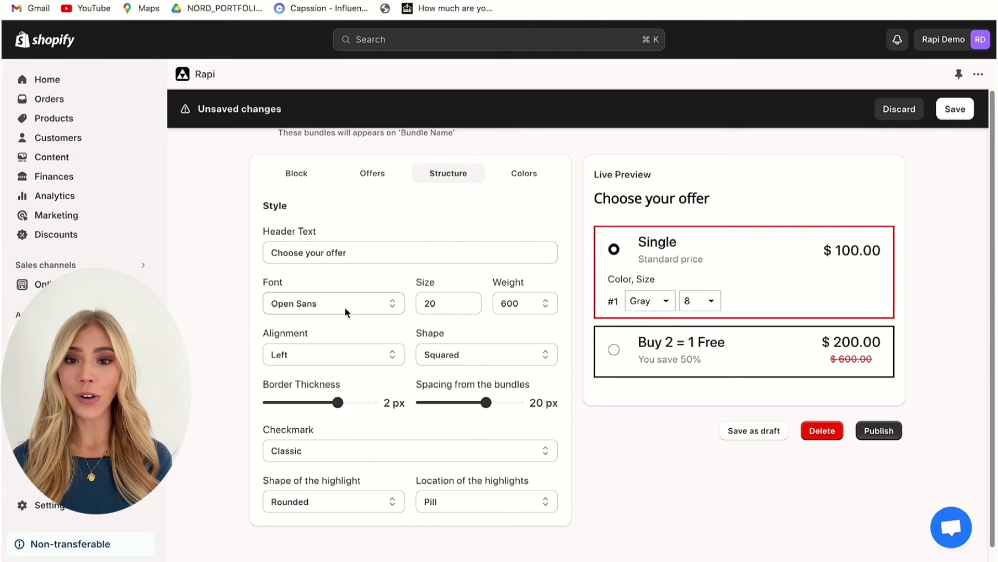
left_click(464, 355)
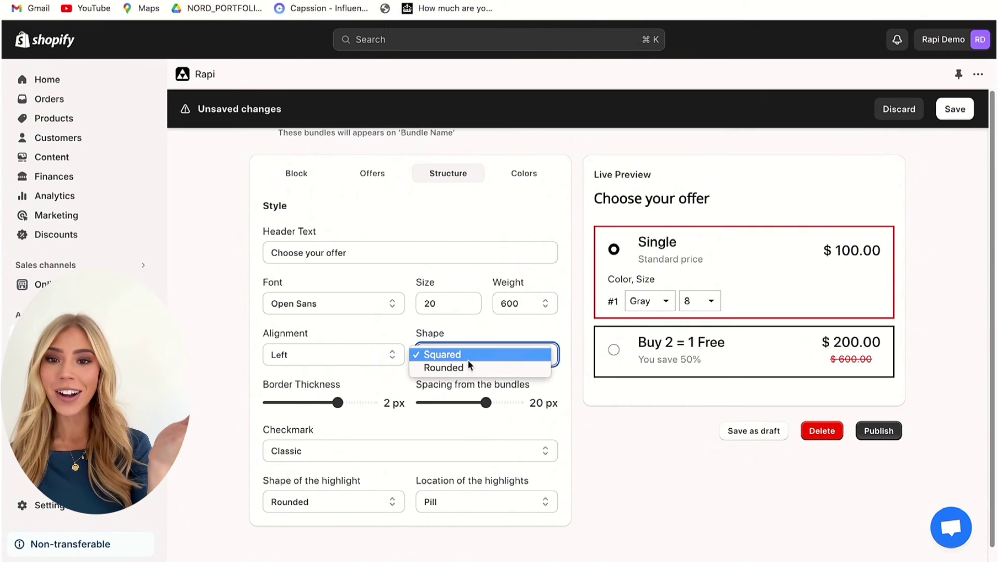
left_click(468, 369)
left_click_drag(486, 402, 394, 401)
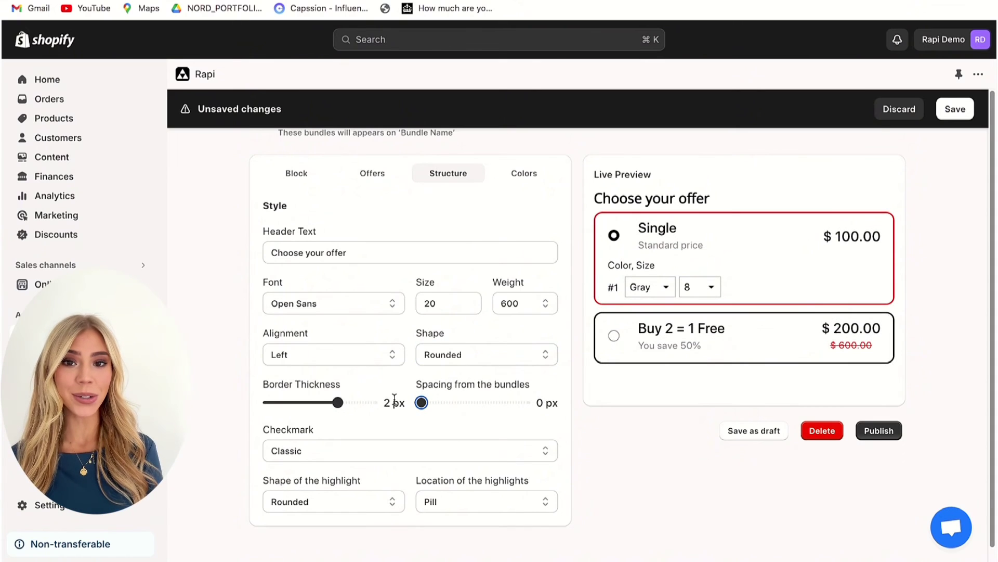
left_click(516, 174)
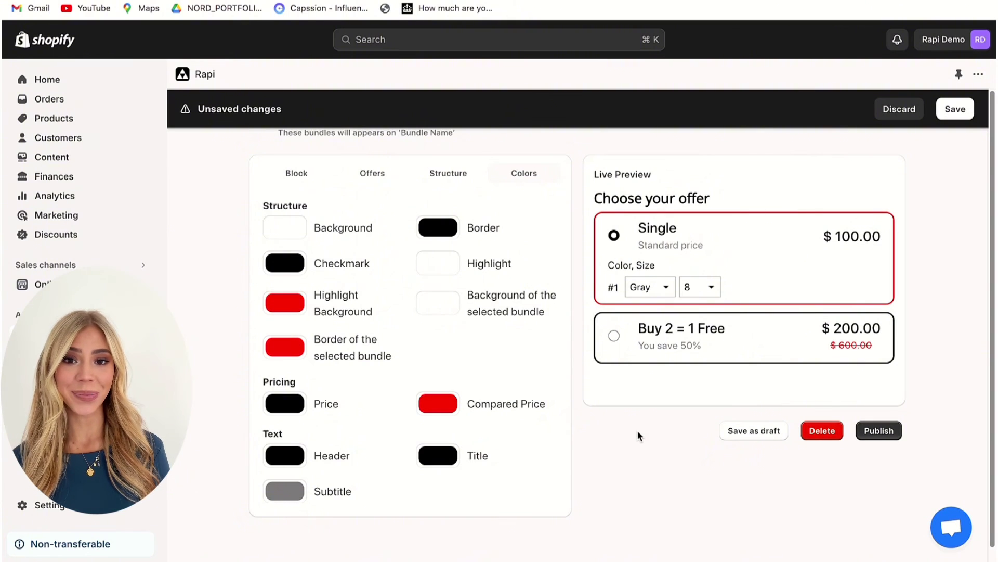
Step: Publish the Jordan bundle, reload the Jordan Retro 13 page, and select Buy 2 = 1 Free
left_click(879, 431)
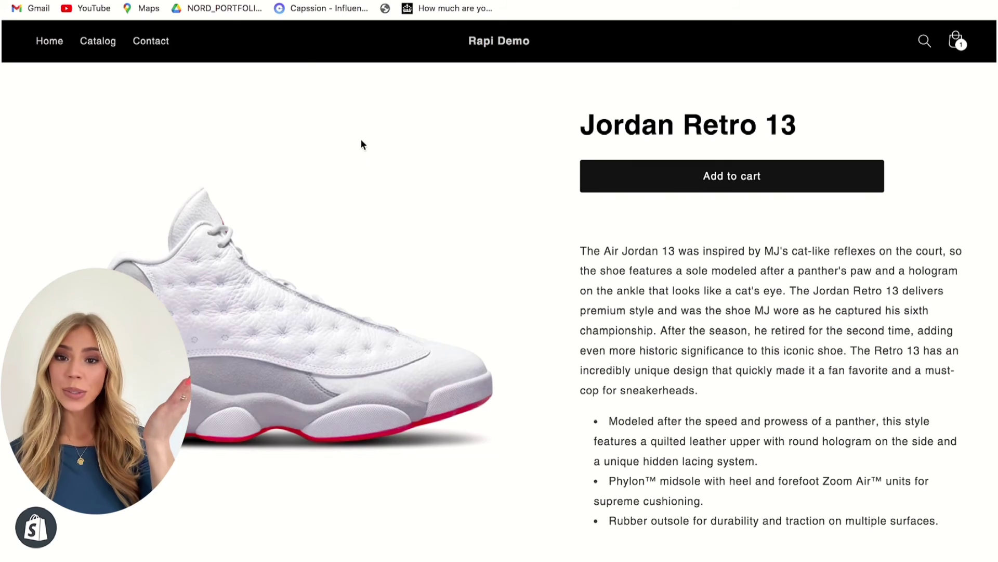
key("ctrl+r")
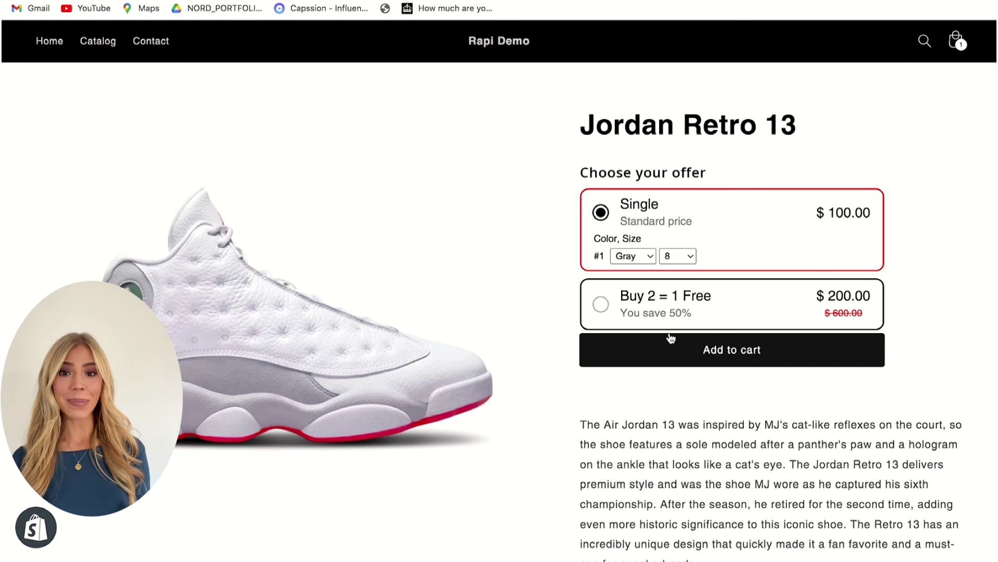
left_click(610, 308)
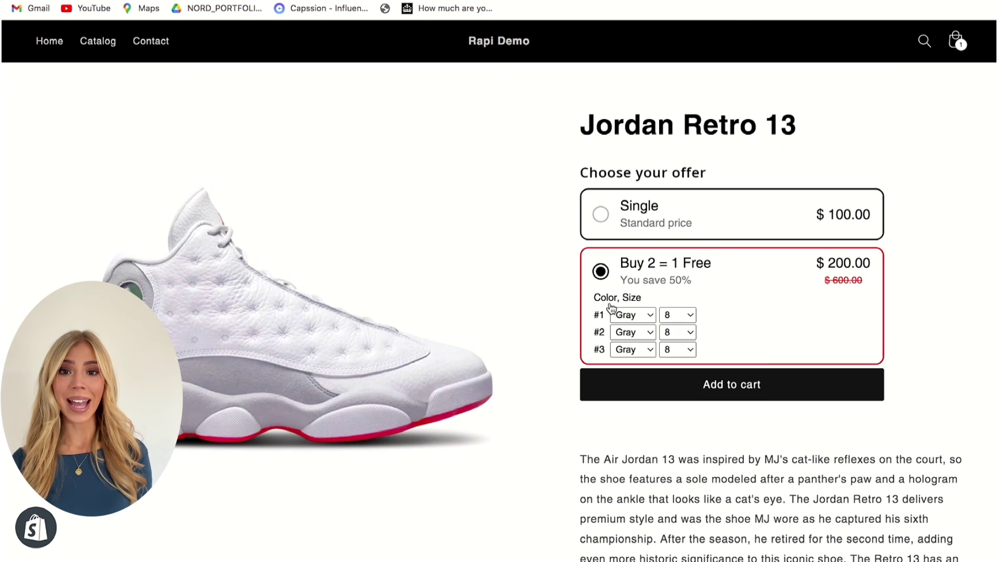